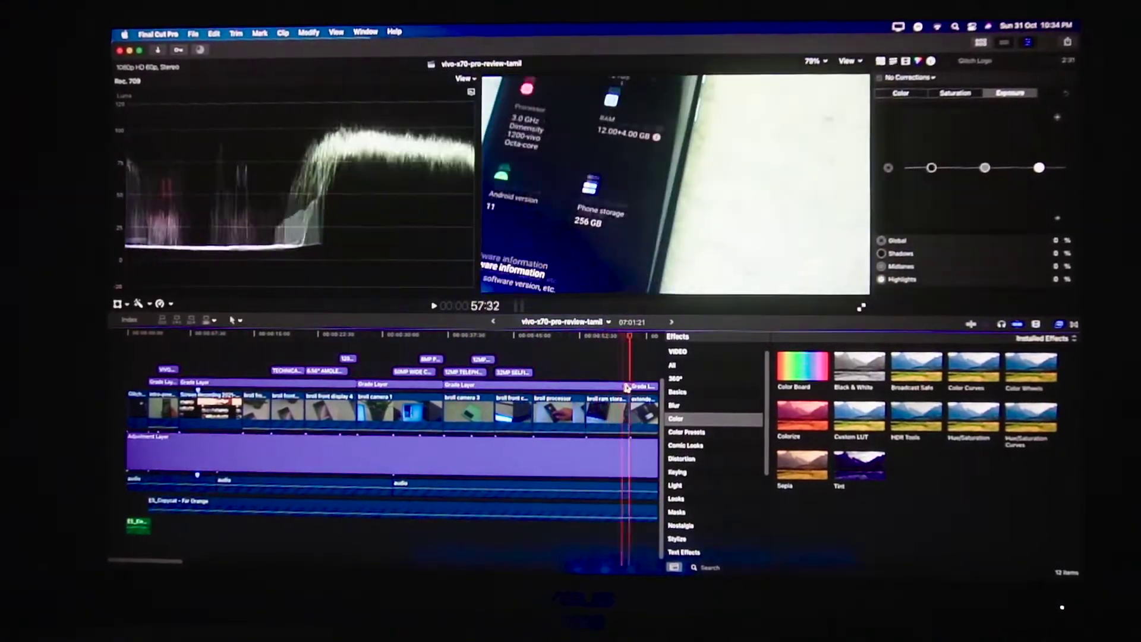
pyautogui.click(360, 366)
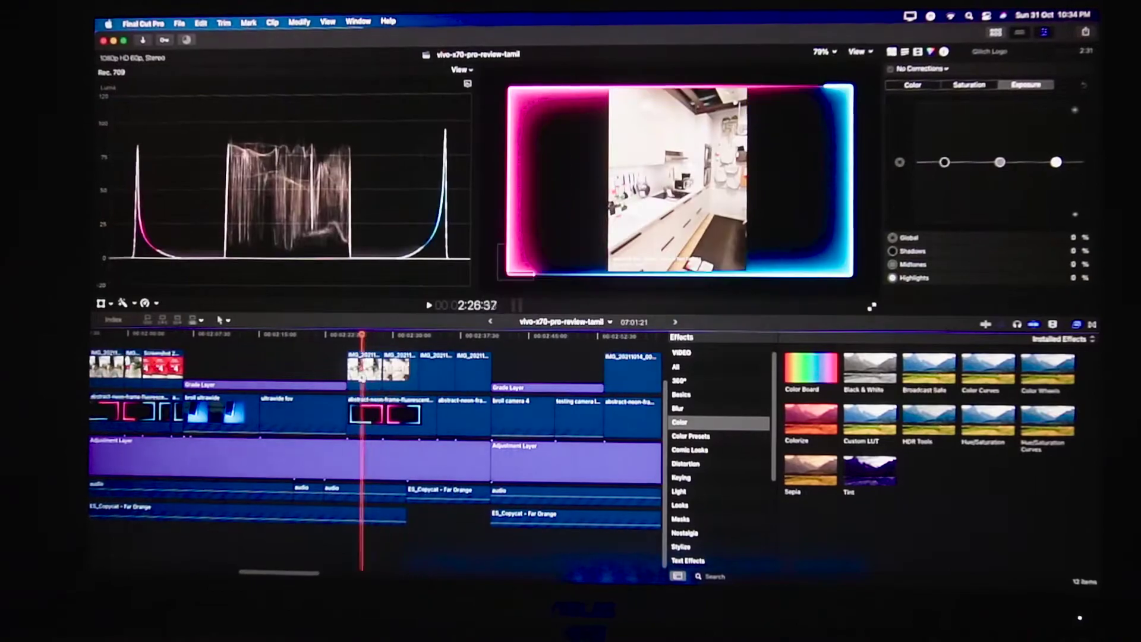
pyautogui.moveTo(502, 381); pyautogui.dragTo(573, 386)
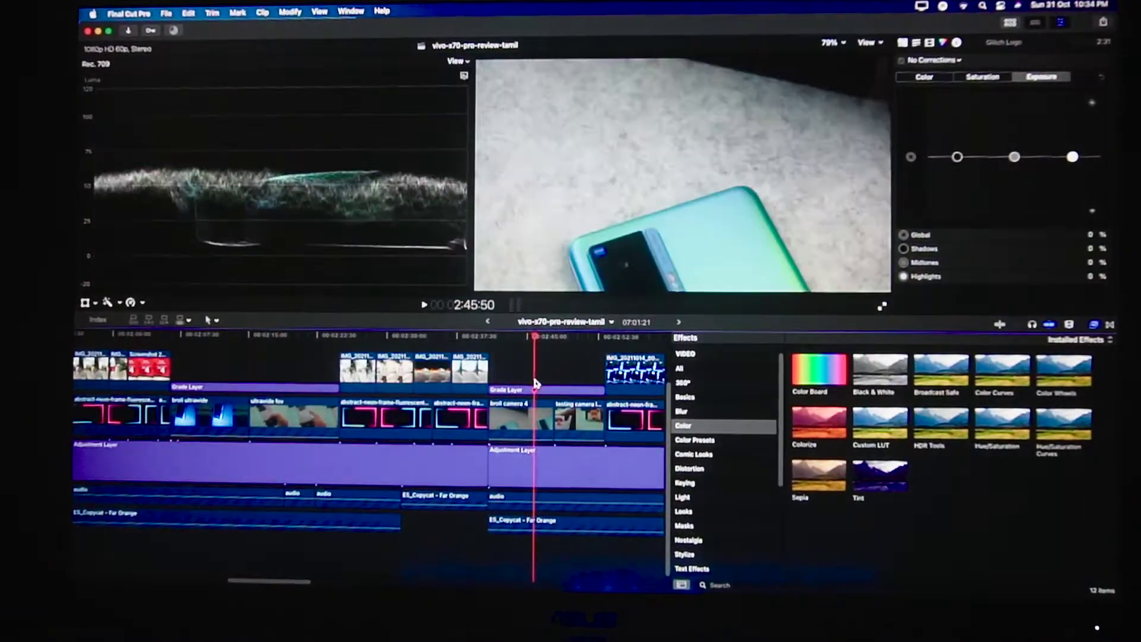